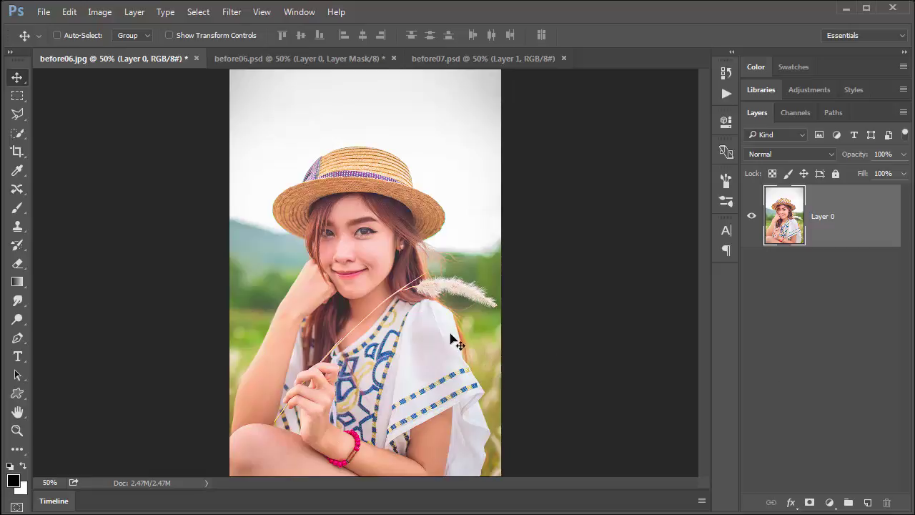
Open the Select menu for the before06.jpg straw-hat portrait.
left_click(204, 13)
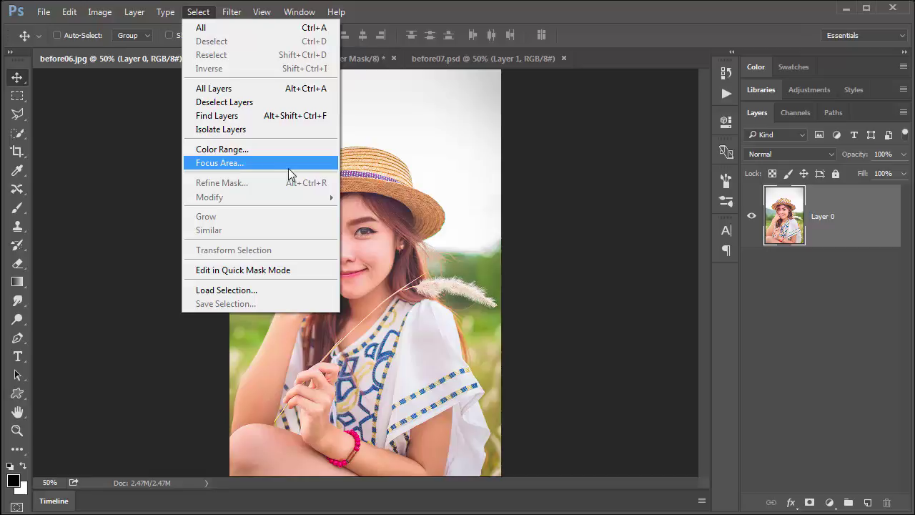
Open the Focus Area dialog from the Select menu (In-Focus Range 3.00, output Layer Mask).
left_click(450, 218)
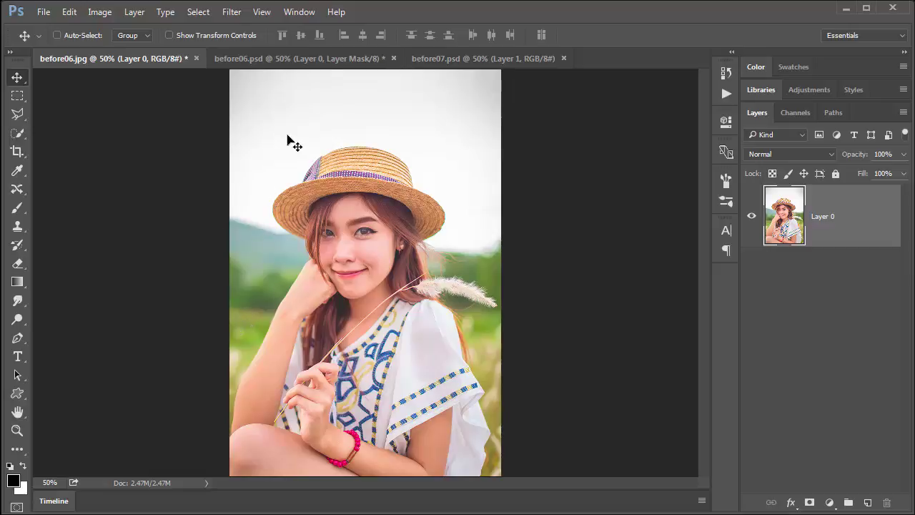
left_click(196, 12)
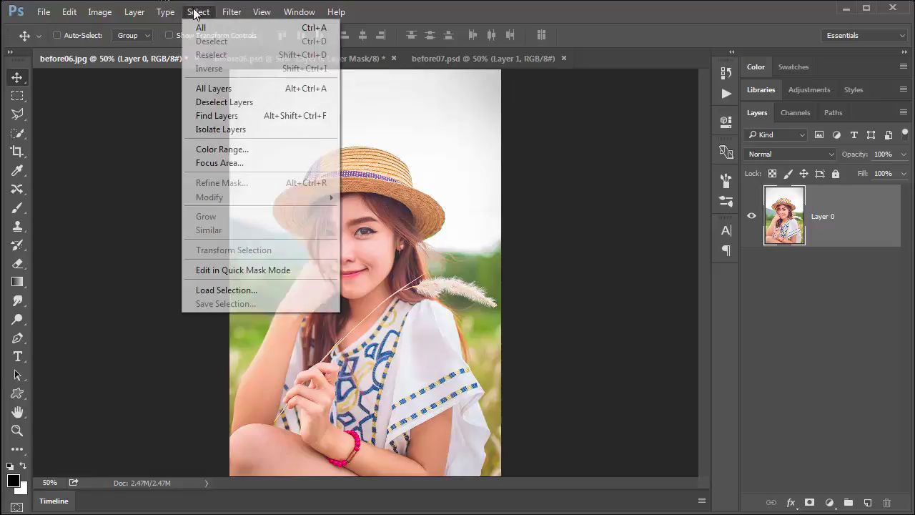
left_click(248, 164)
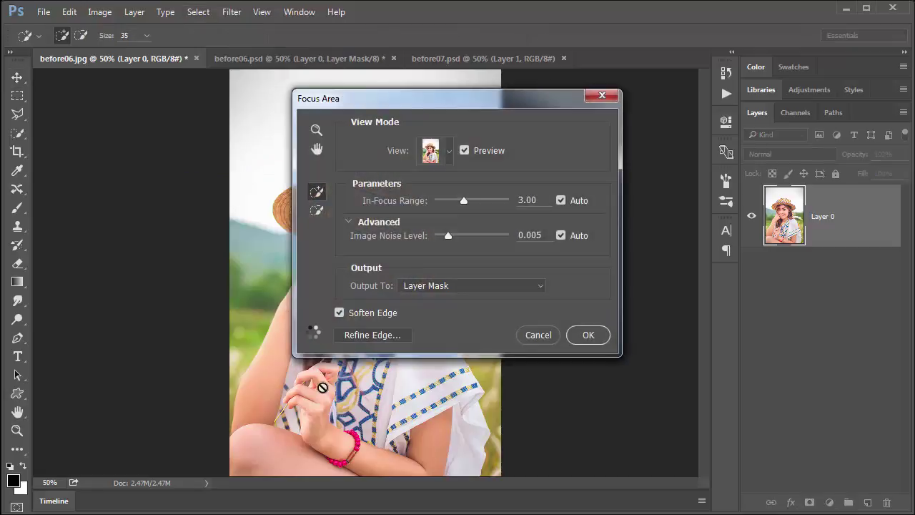
Move the Focus Area dialog right to reveal the 3.50 In-Focus Range preview.
left_click_drag(453, 103, 667, 106)
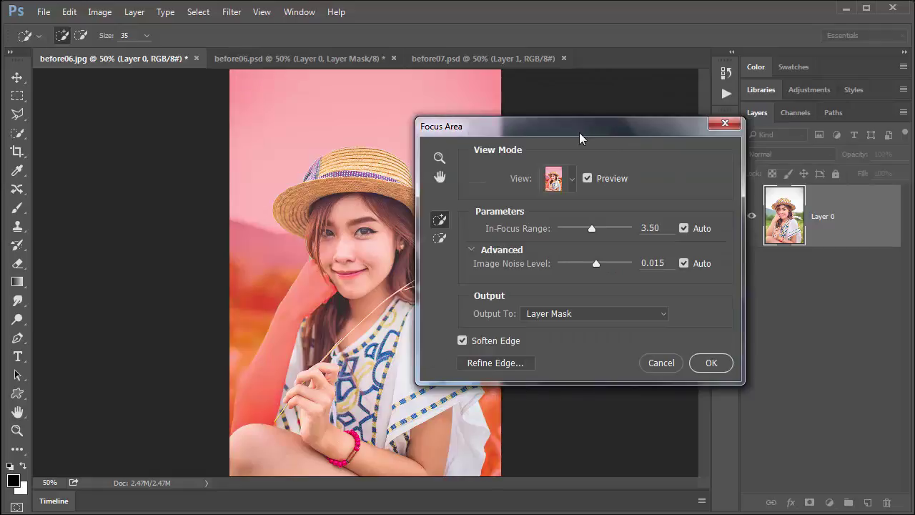
left_click_drag(581, 137, 681, 97)
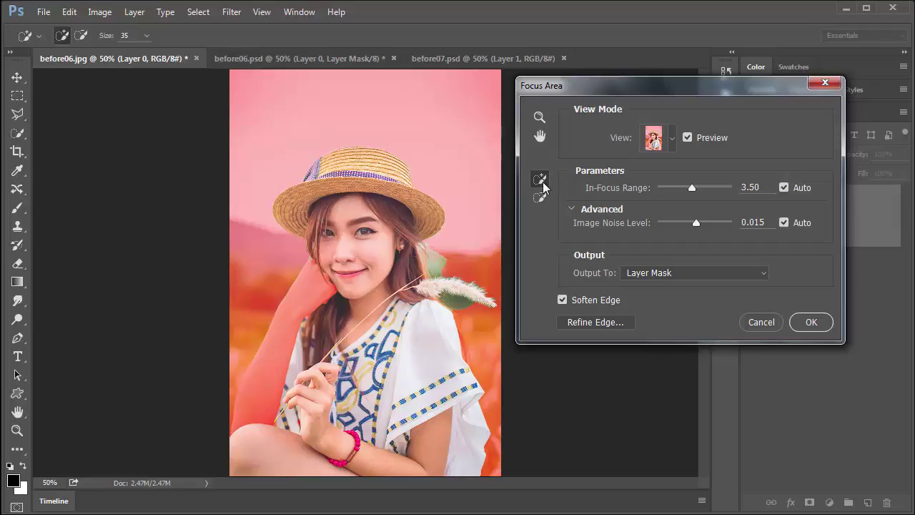
Add the woman's raised arm to the focus area with the Add brush.
left_click(541, 179)
left_click_drag(314, 278, 242, 407)
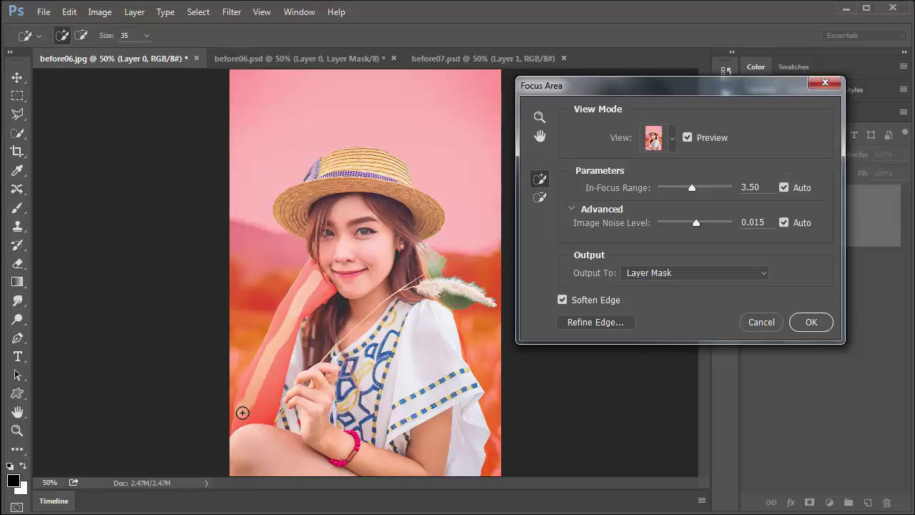
left_click_drag(242, 407, 243, 412)
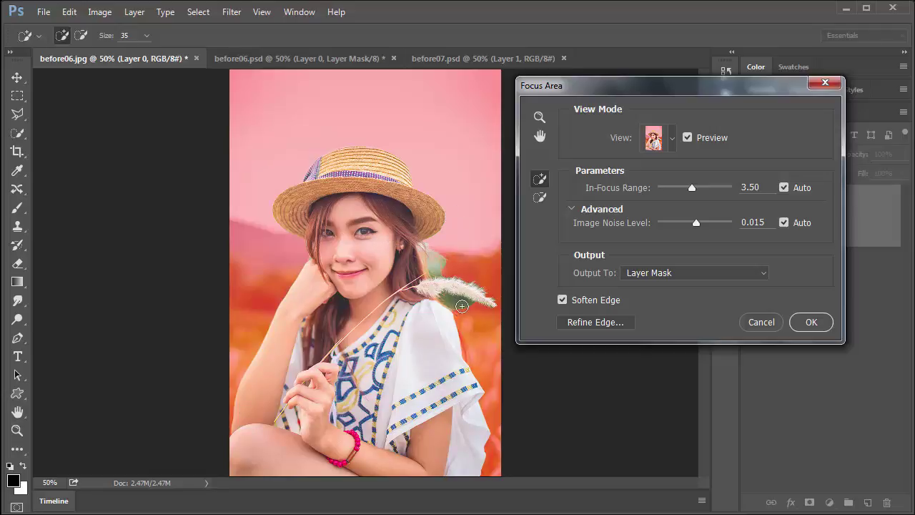
Subtract the green background patches below and beside the grass plume.
left_click(543, 197)
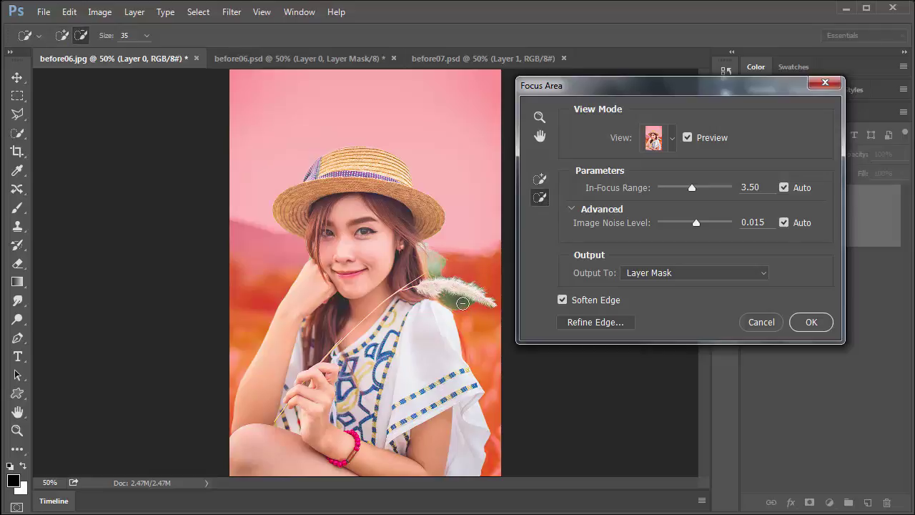
left_click_drag(464, 303, 481, 274)
left_click_drag(437, 270, 474, 265)
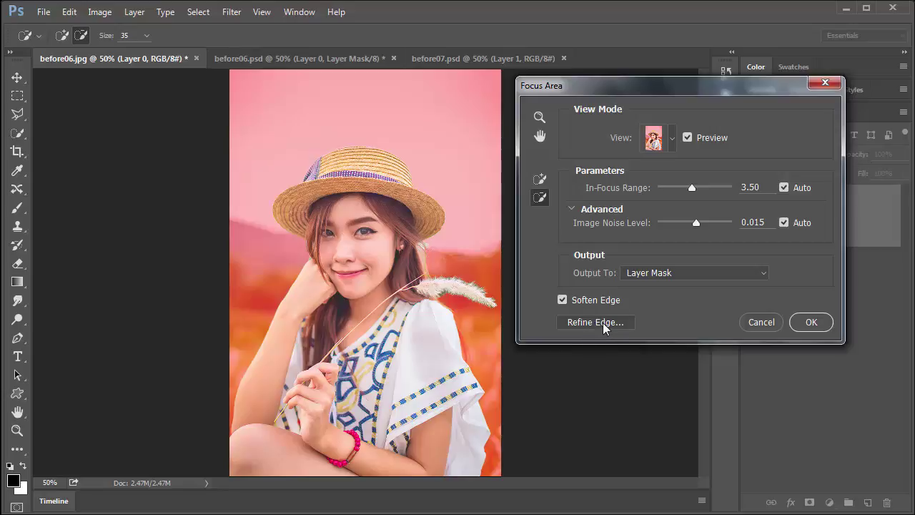
Open Refine Edge and refine the mask radius over the hair edge and grass plume.
left_click(602, 322)
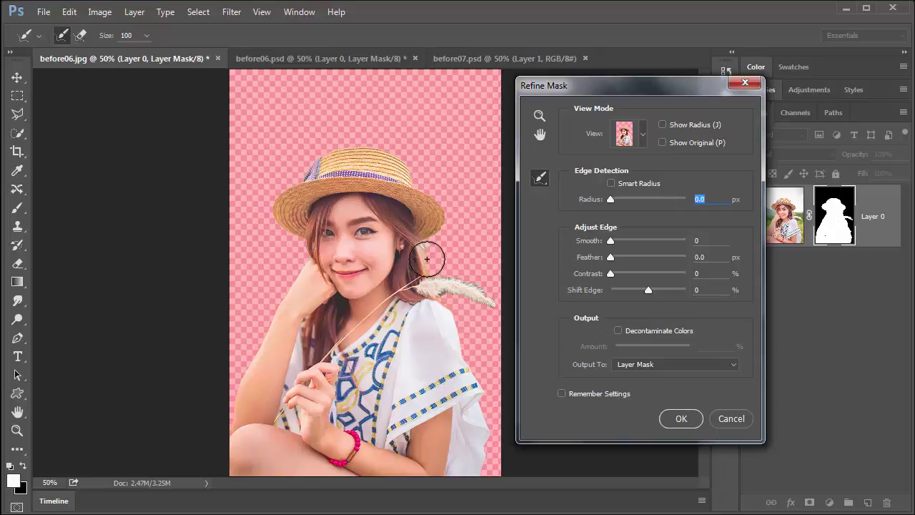
left_click(427, 258)
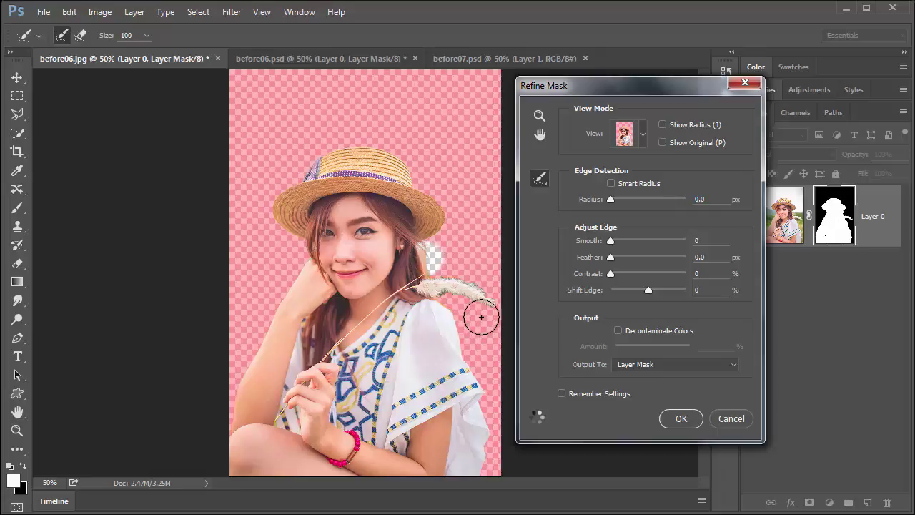
left_click_drag(480, 326, 453, 286)
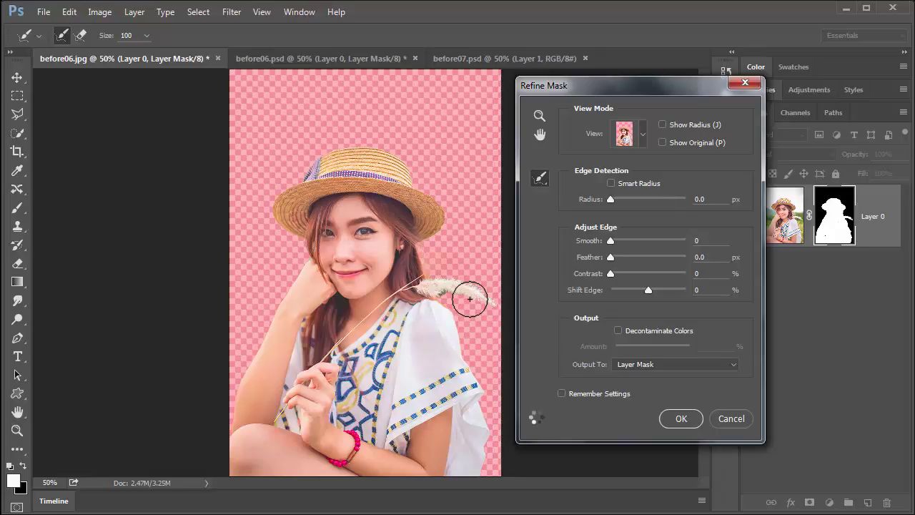
left_click(469, 296, "ctrl")
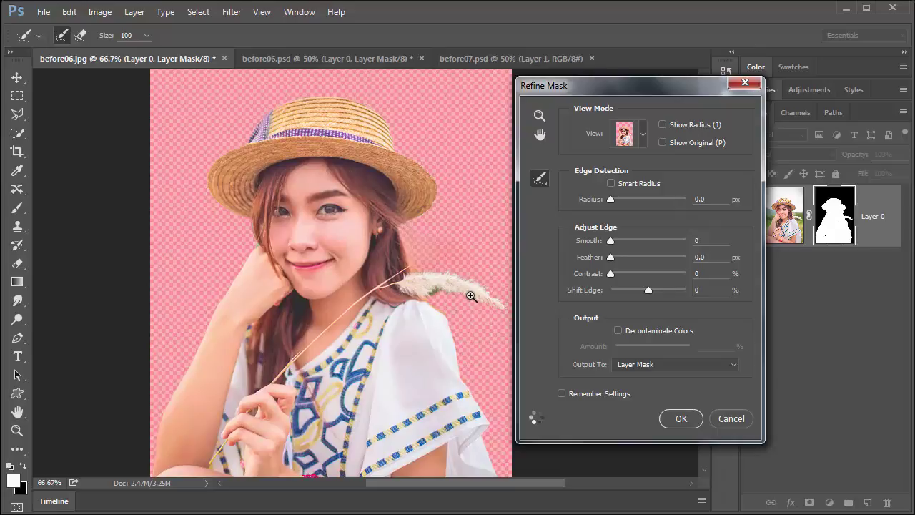
At 200% with a smaller brush, clean the plume's green fringe and refine the stem tip.
left_click(470, 296, "ctrl")
left_click(470, 296, "ctrl")
key("bracketleft")
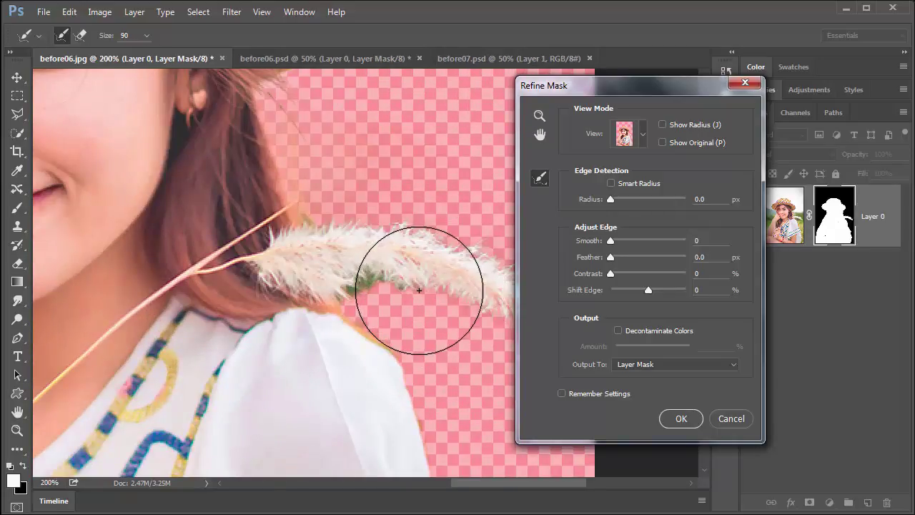
left_click_drag(408, 276, 354, 301)
key("bracketleft")
key("bracketleft")
key("bracketleft")
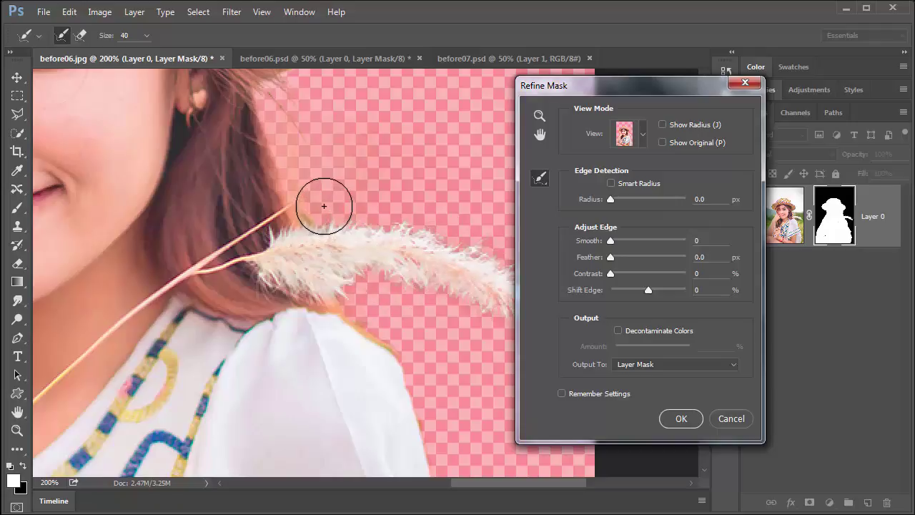
left_click(324, 206)
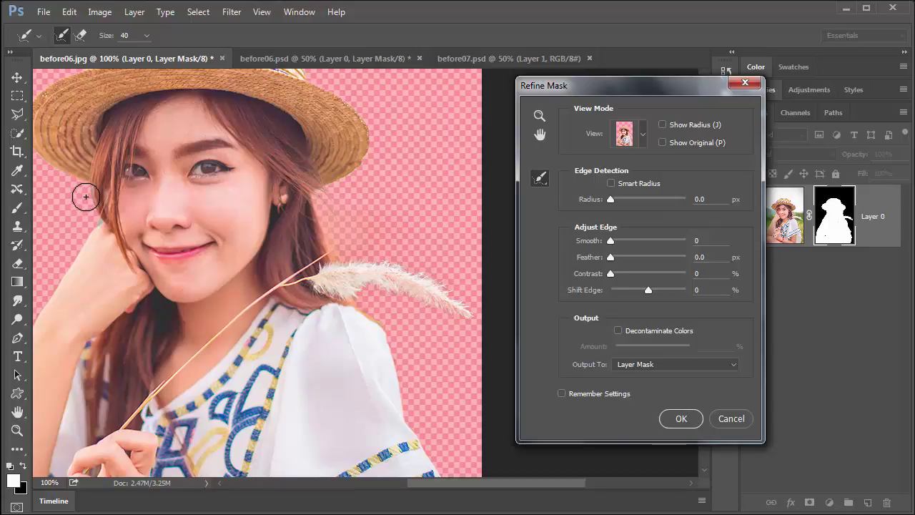
Refine the mask along the left hair edge, then zoom back out to the whole photo.
left_click_drag(86, 197, 85, 208)
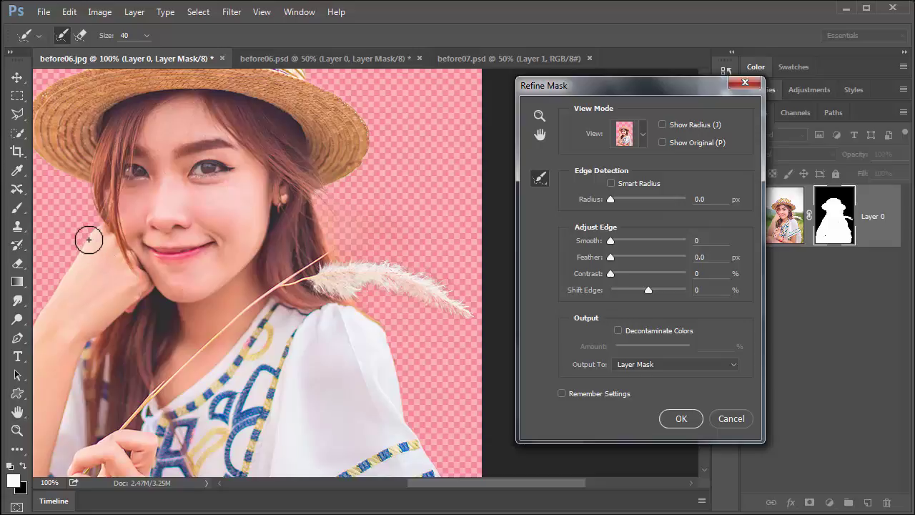
scroll(115, 216, "down", 2)
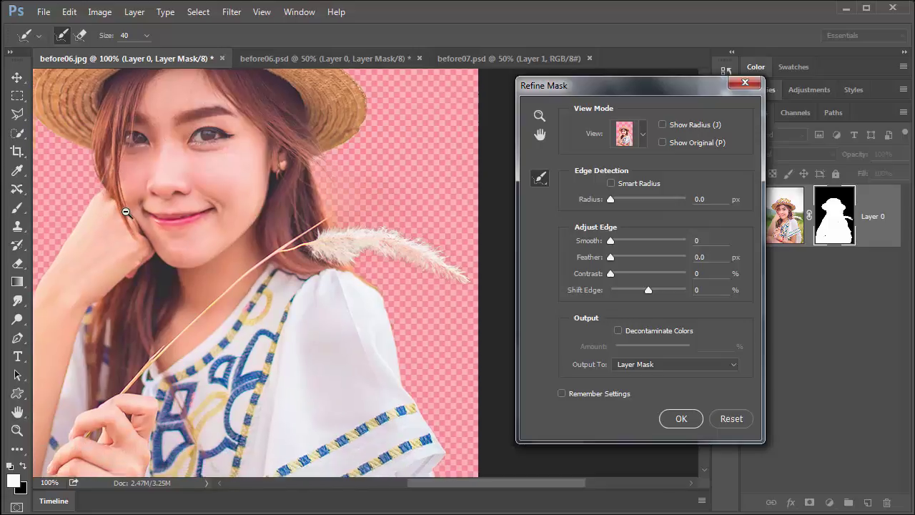
left_click(126, 210, "alt")
left_click(127, 208, "alt")
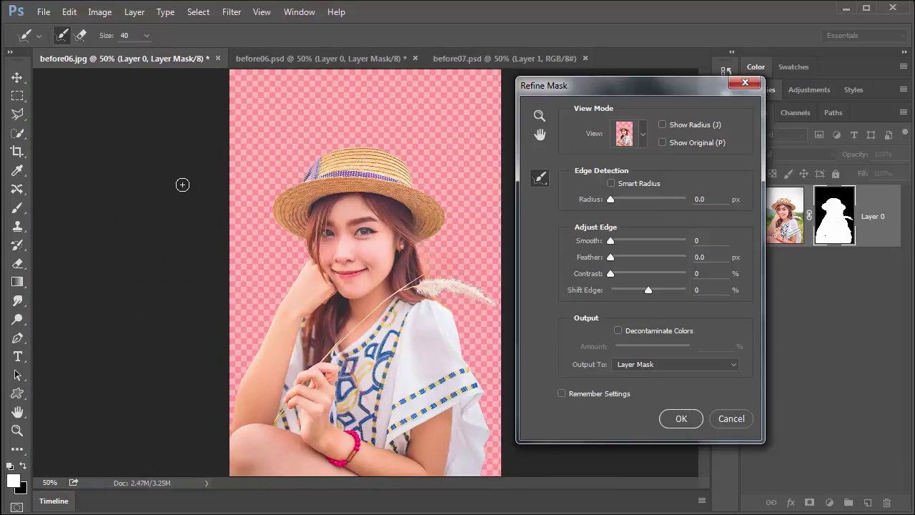
Keep Output To as Layer Mask and apply the Refine Mask with OK.
left_click(684, 363)
left_click(661, 380)
left_click(681, 421)
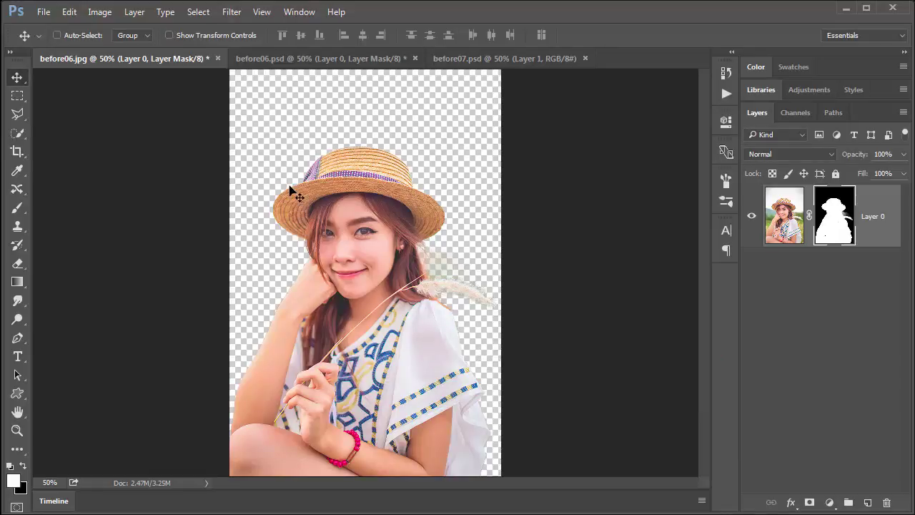
Switch to the before06.psd document with the beige Shape 1 layer and glowing ring.
left_click(342, 55)
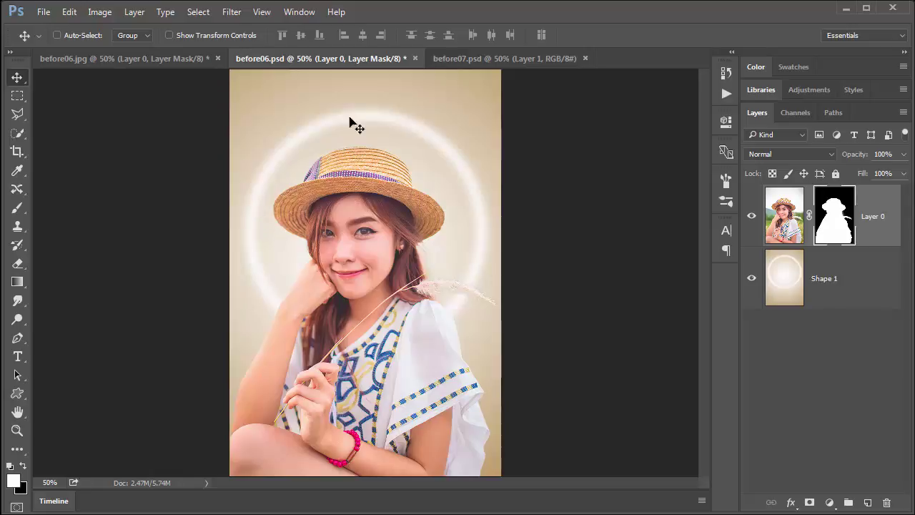